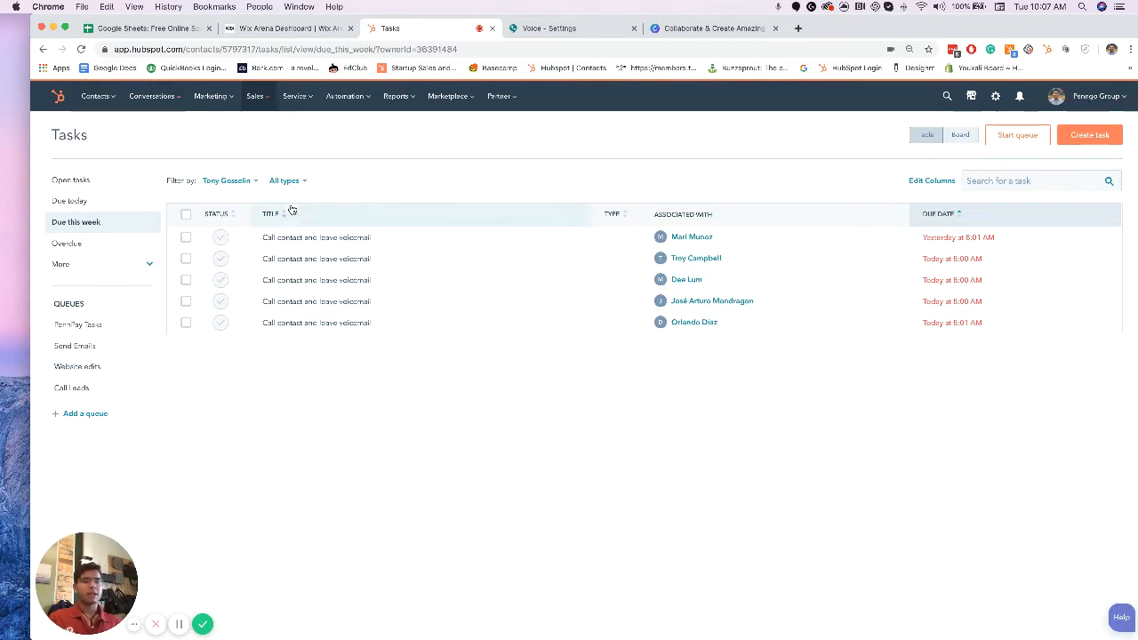
Select all the tasks due this week in the sales task list and start working through them as a queue
left_click(255, 96)
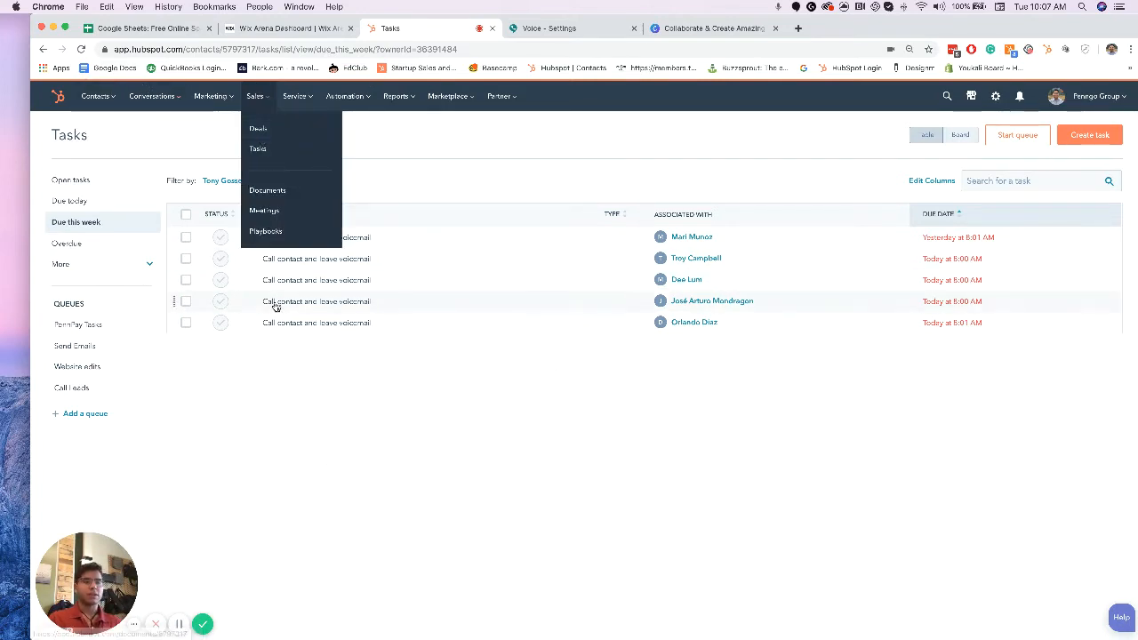
left_click(95, 96)
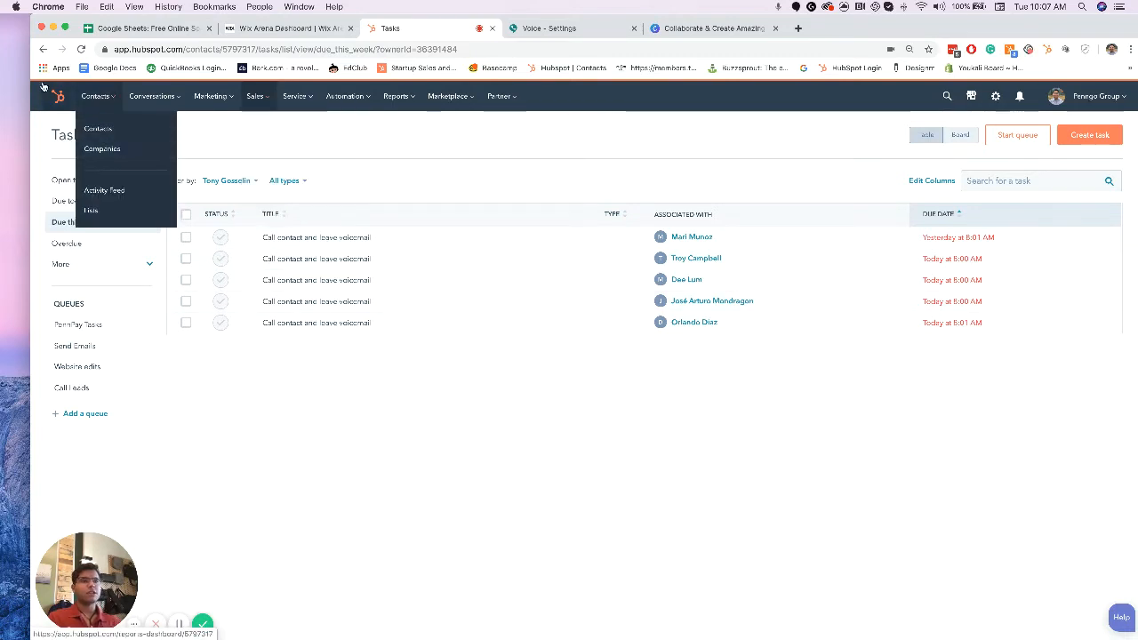
mouse_move(255, 96)
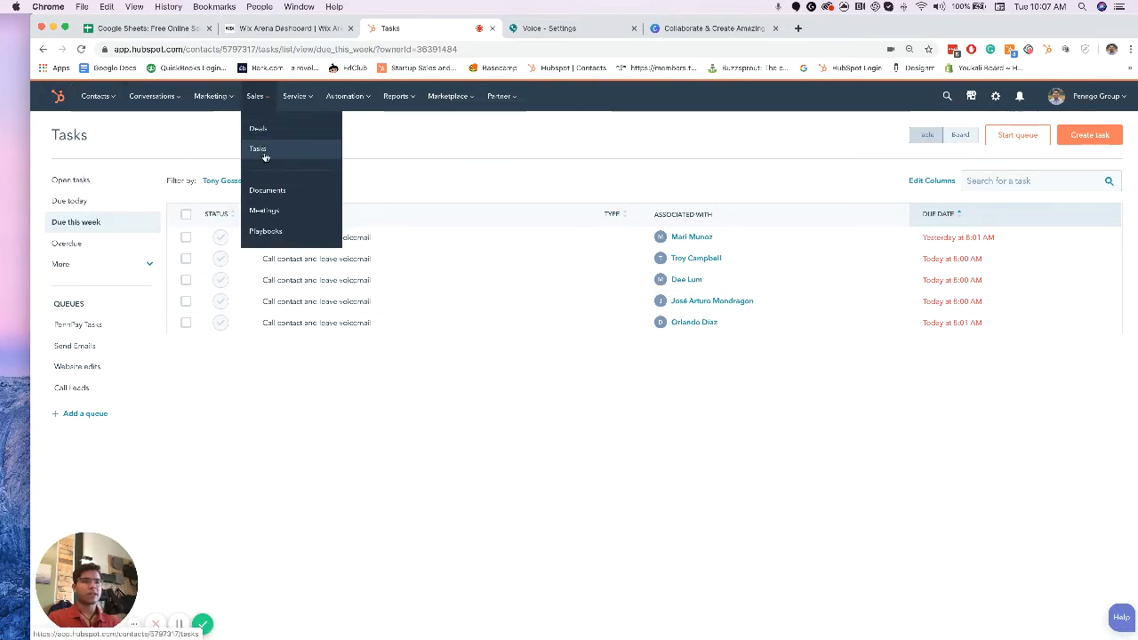
left_click(264, 152)
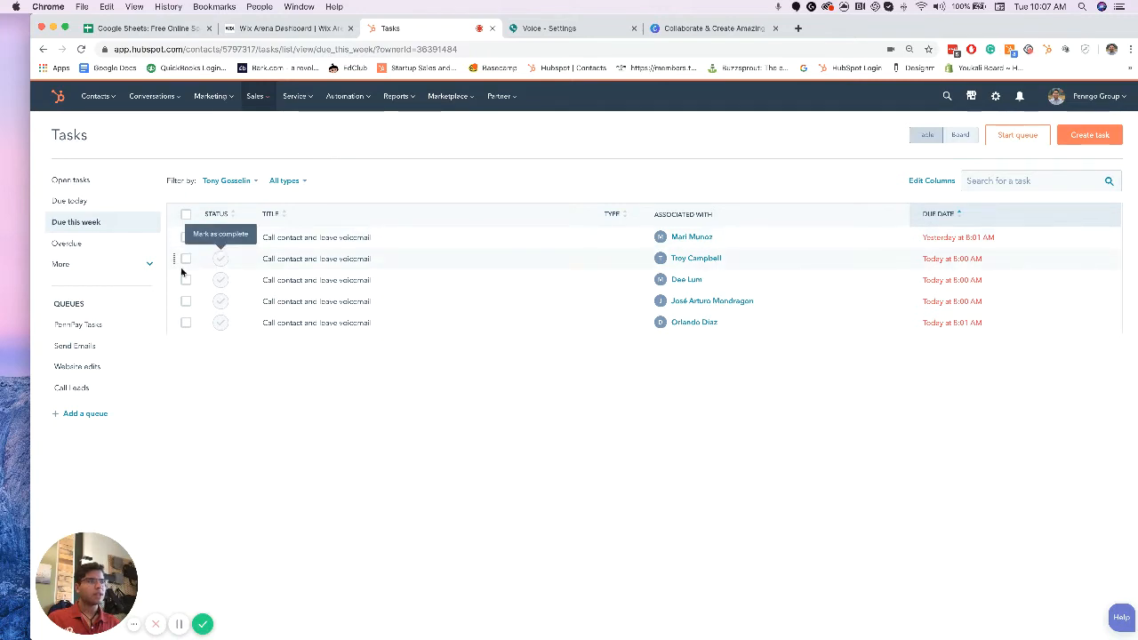
left_click(186, 215)
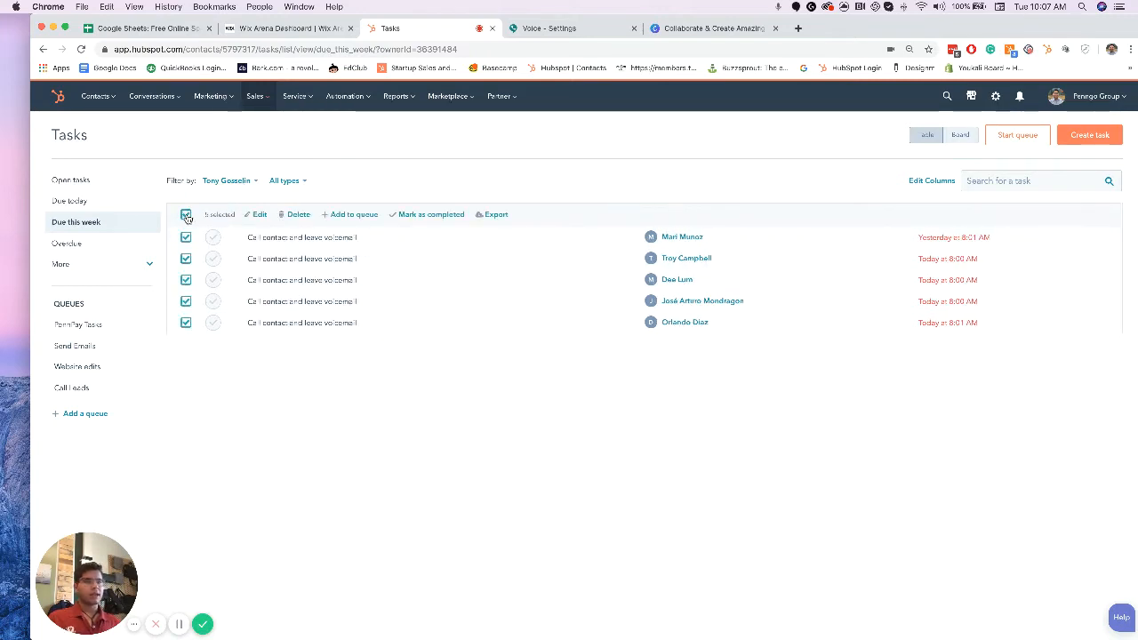
left_click(1018, 140)
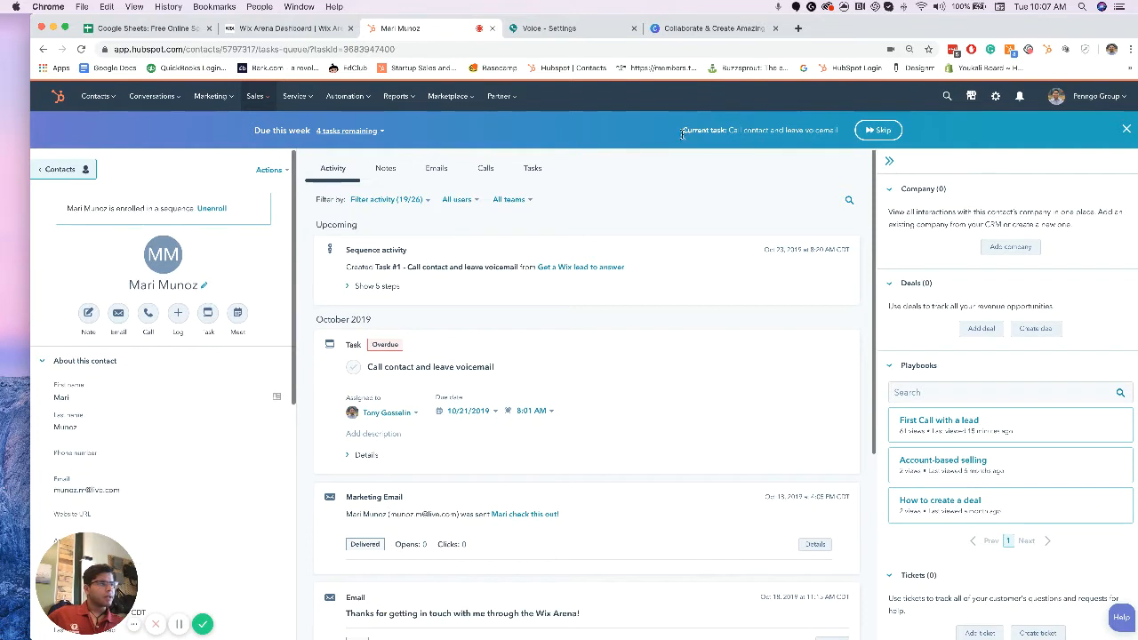
Open a call window for the first queued contact along with the First Call with a lead playbook
left_click_drag(682, 134, 758, 131)
left_click(699, 131)
left_click(147, 315)
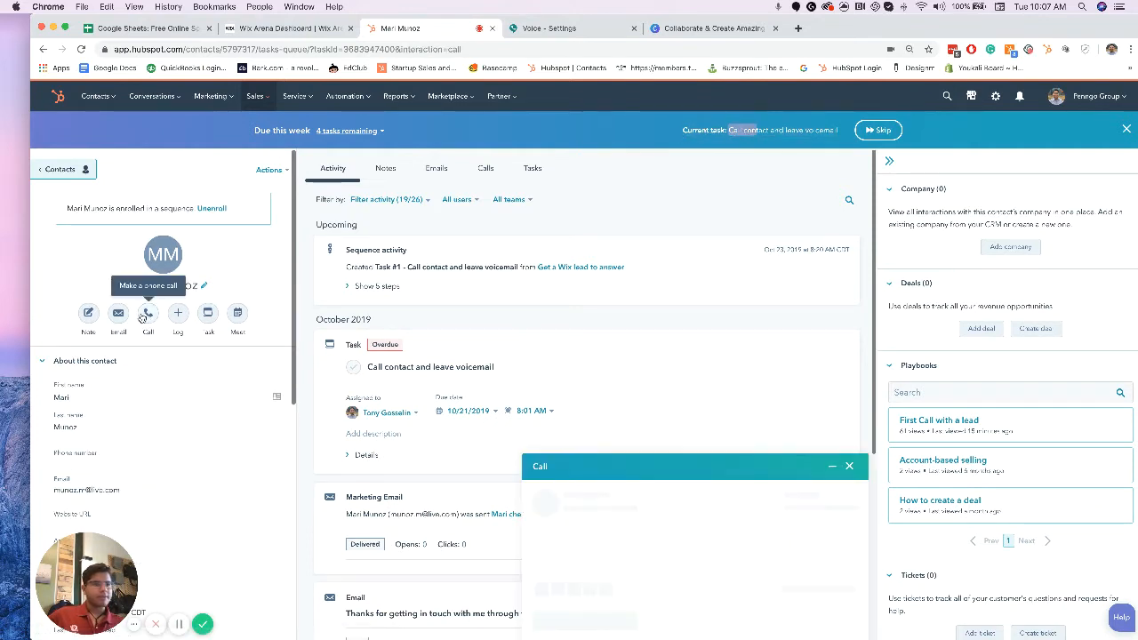
left_click(927, 423)
Examine the first contact's details, including phone number, lead source, service type and project type
scroll(81, 411, "down", 8)
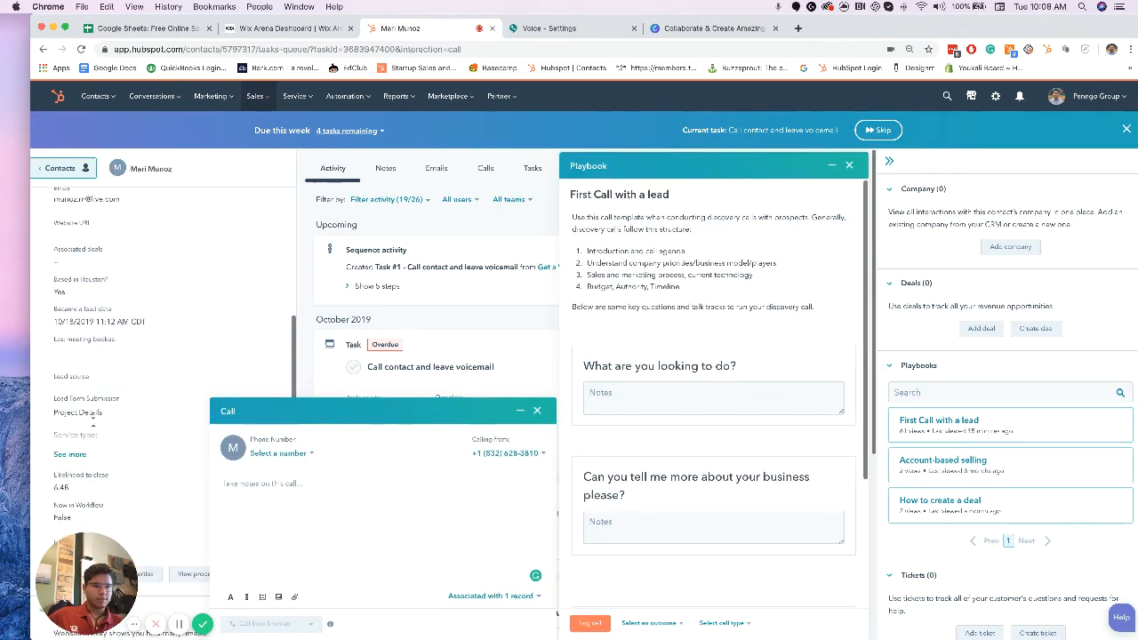
left_click(94, 418)
scroll(104, 421, "down", 2)
scroll(104, 421, "down", 3)
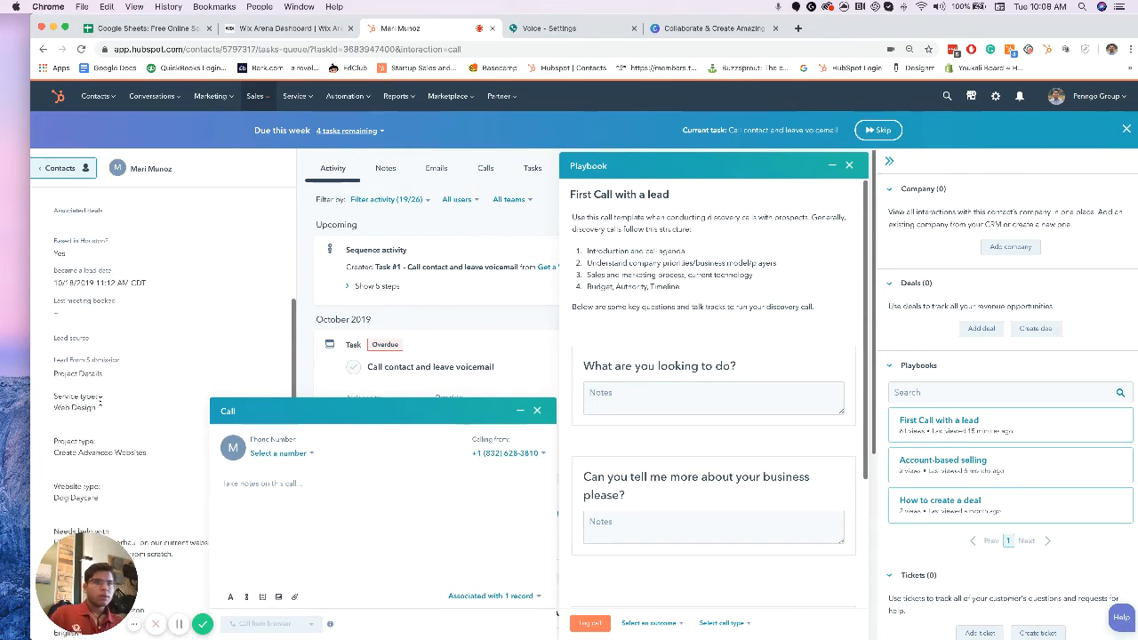
scroll(80, 426, "up", 10)
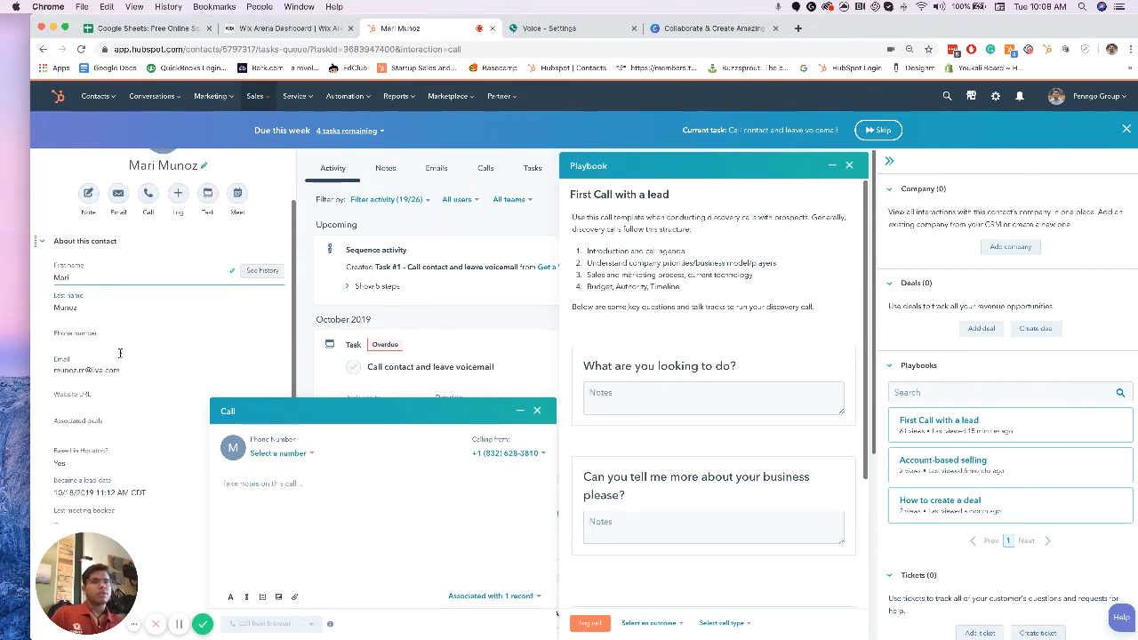
scroll(127, 391, "down", 1)
scroll(127, 398, "up", 1)
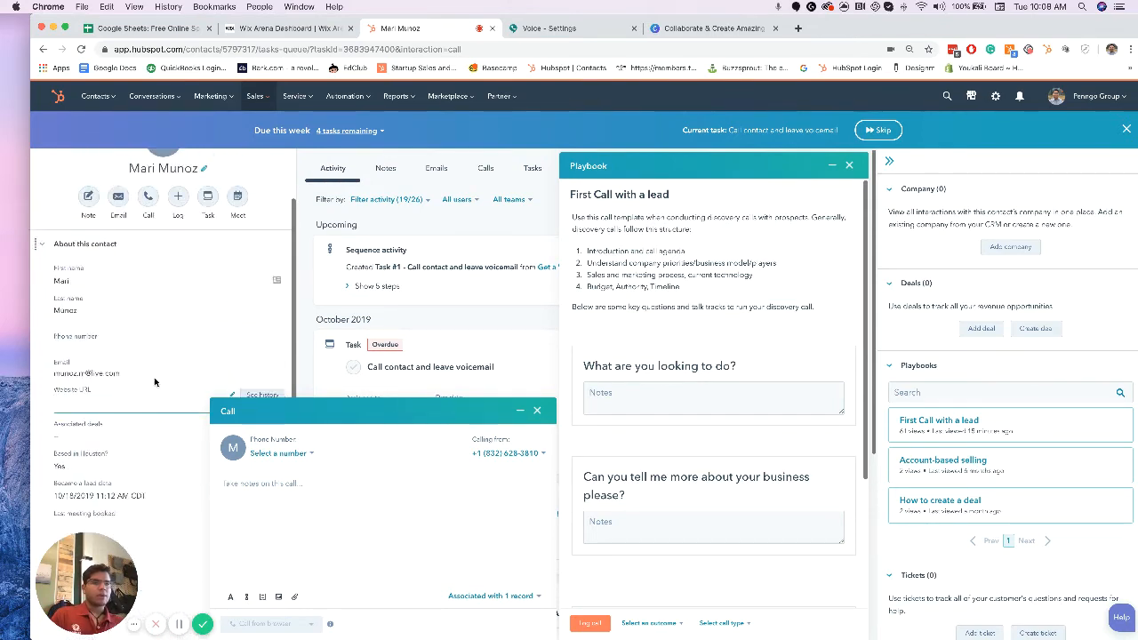
Close the call and playbook windows and skip the first contact's task in the queue
left_click(537, 412)
left_click(848, 167)
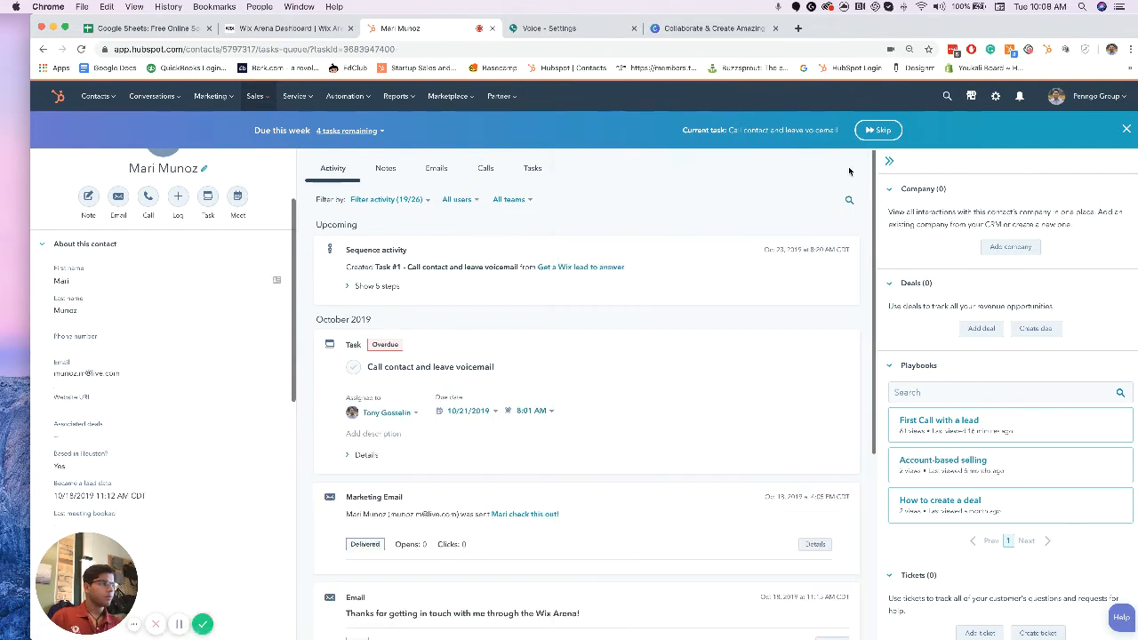
left_click(877, 130)
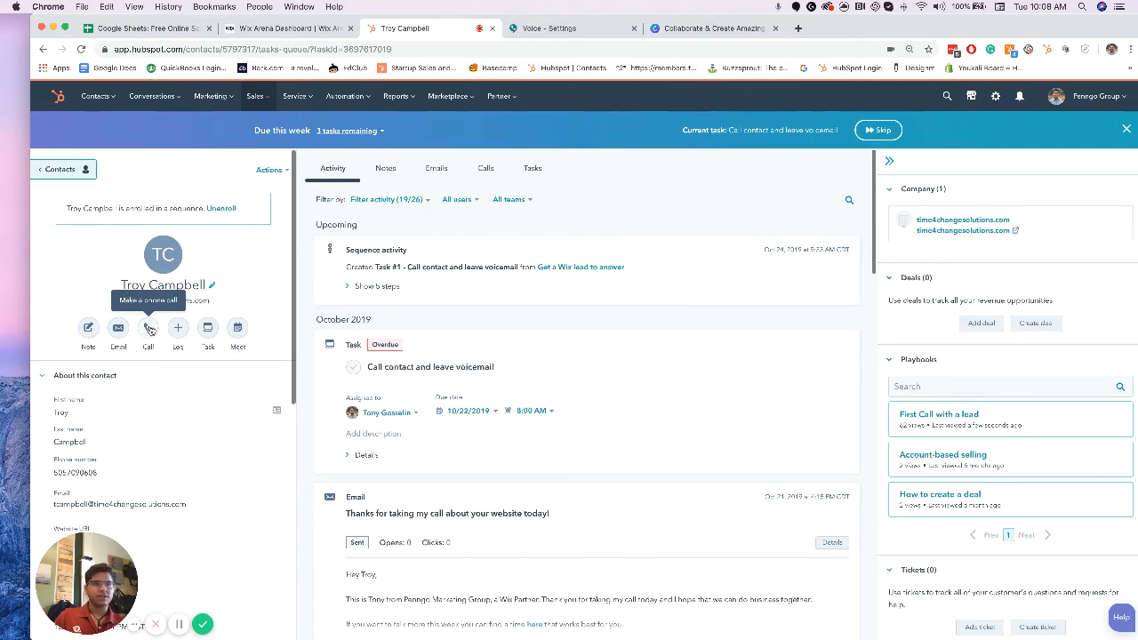
Call the second queued contact from the browser and check the answers in the First Call with a lead playbook
left_click(148, 328)
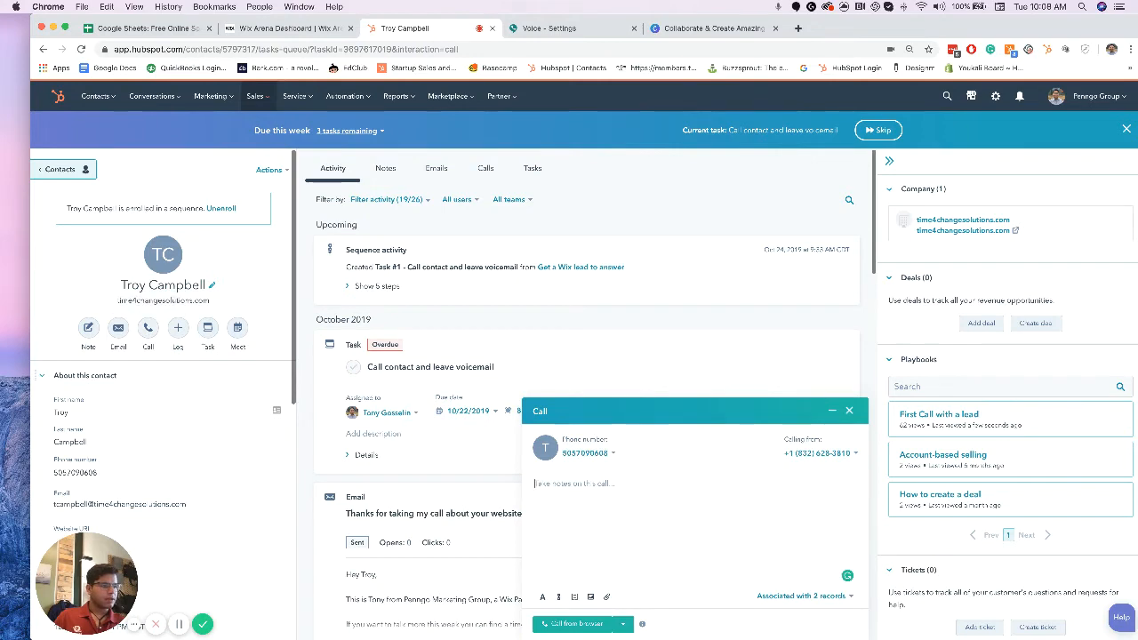
left_click(581, 624)
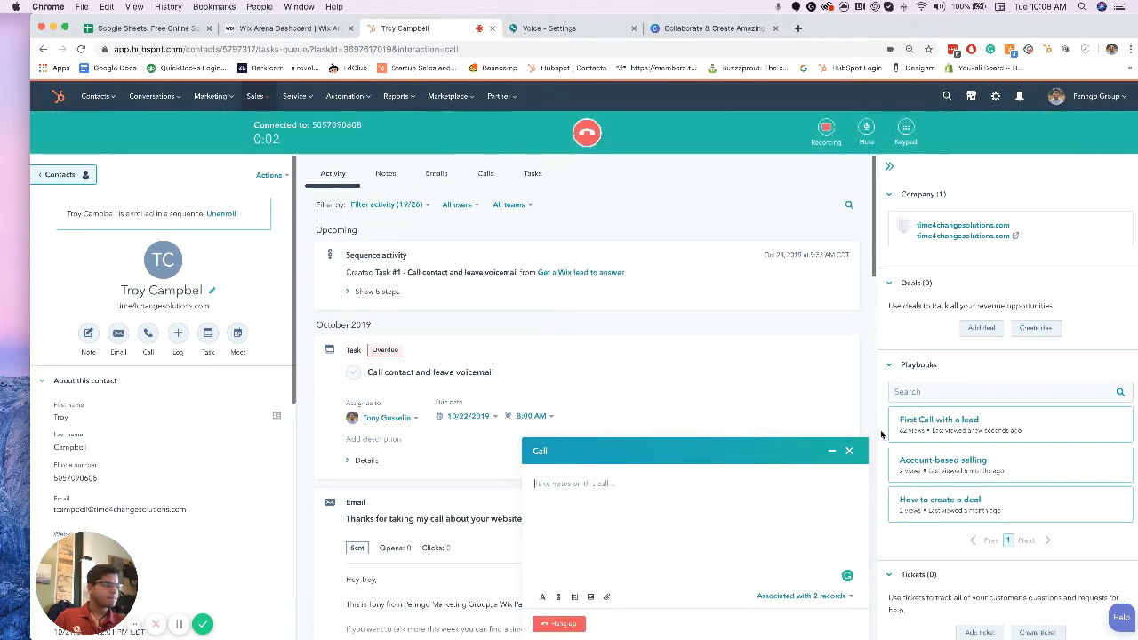
left_click(972, 429)
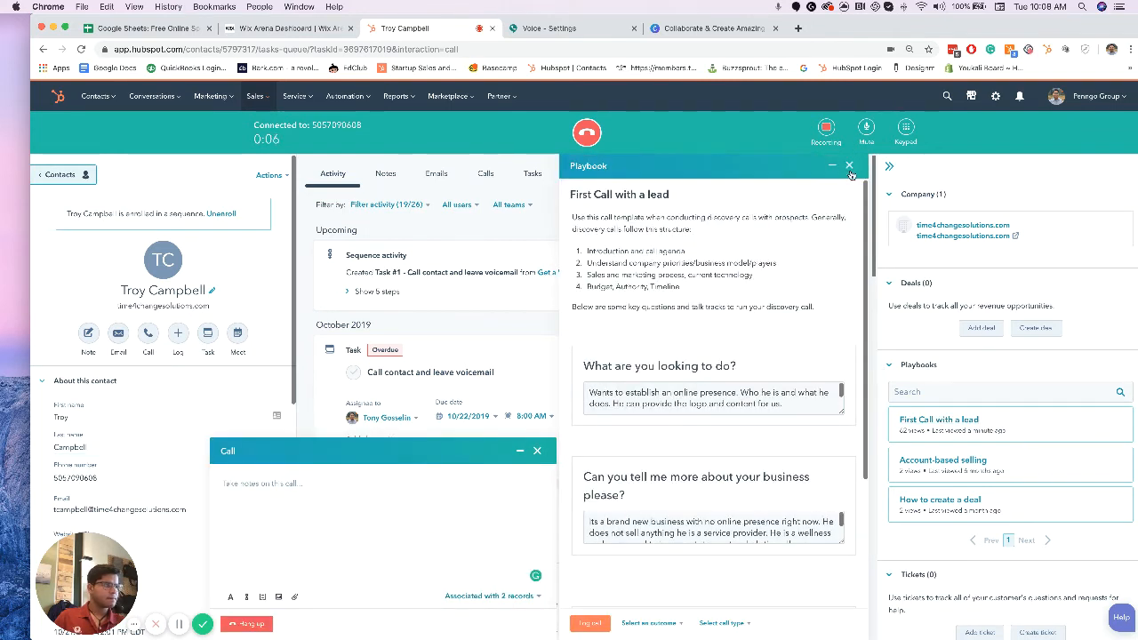
left_click(849, 167)
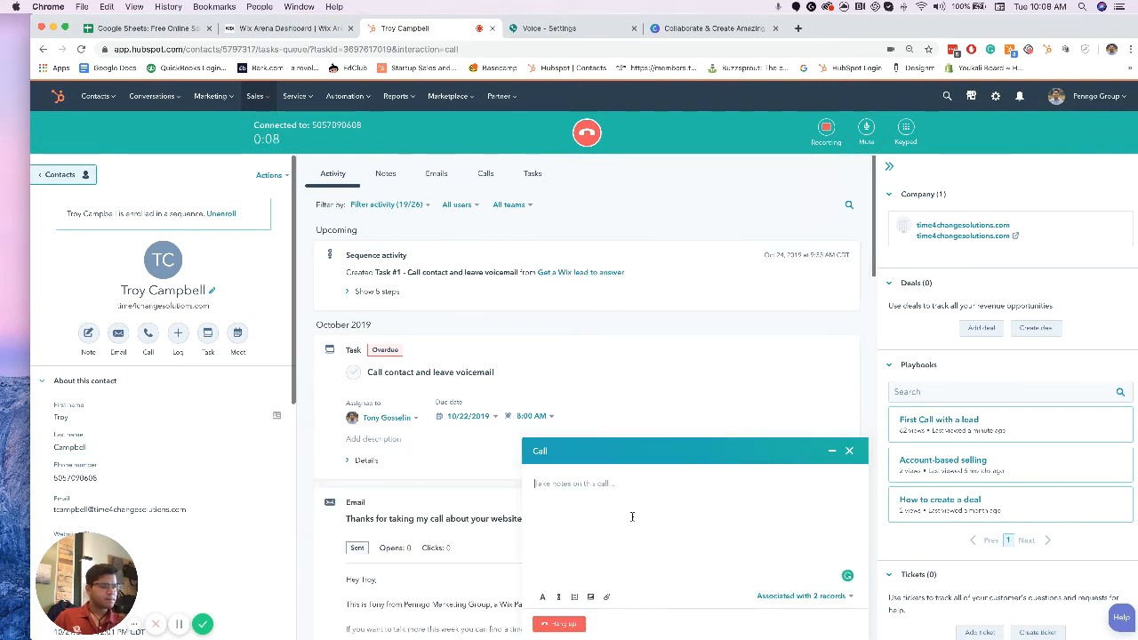
Enter "Follow up call from yesterday." as the note for the ongoing call
type("H")
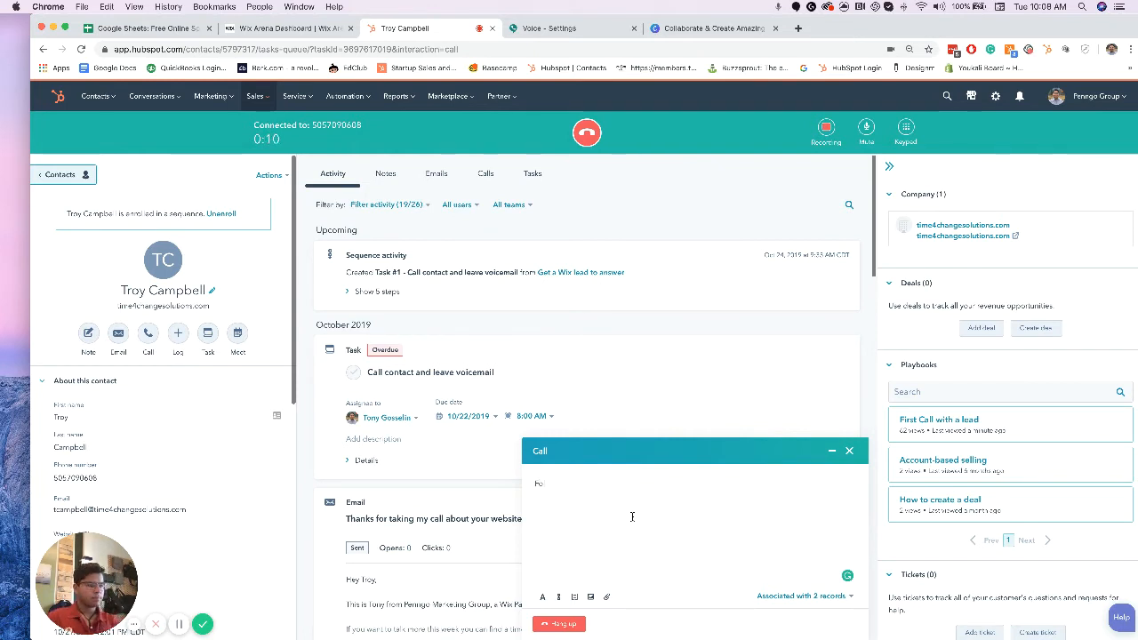
type("ollow u")
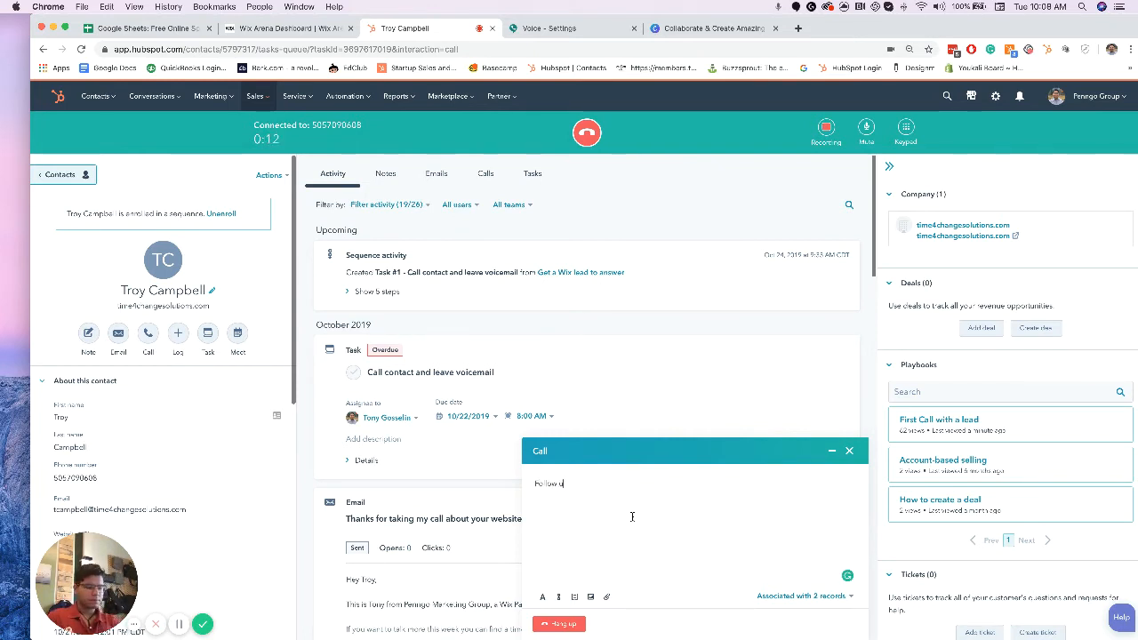
type("p call from yesterday.")
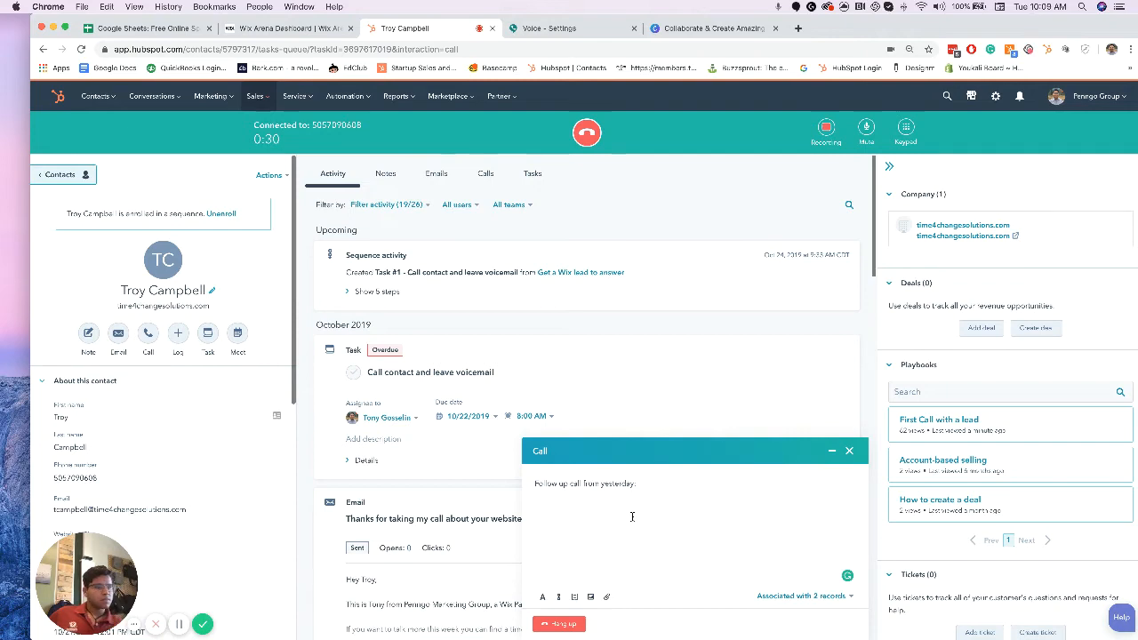
Review the emails already sent to the contact in the activity timeline and hang up the call
scroll(402, 447, "down", 10)
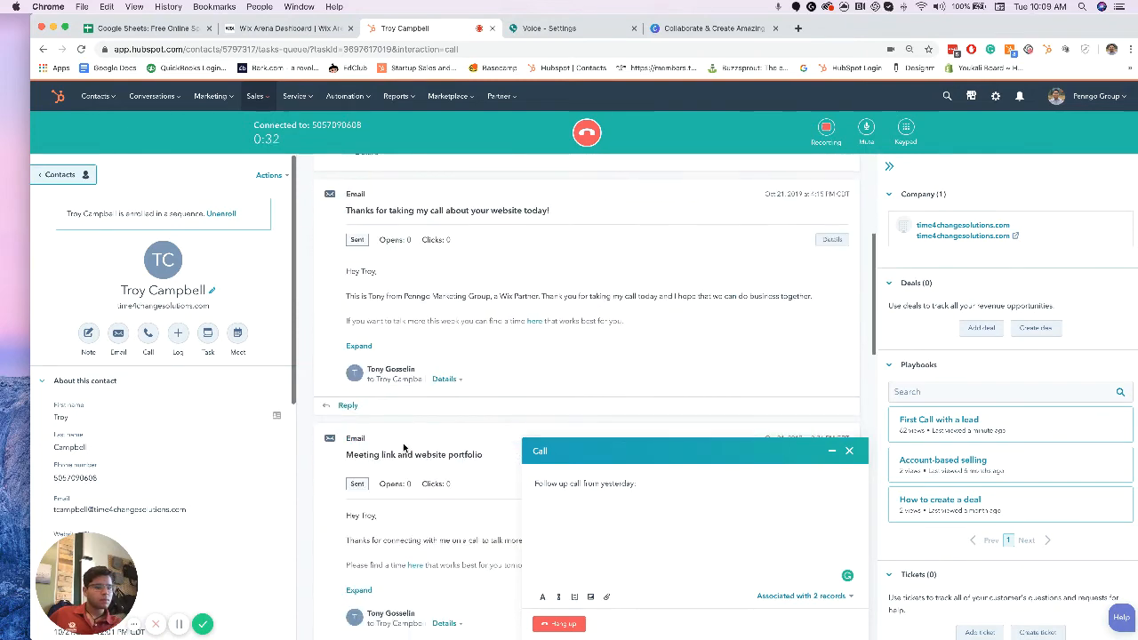
scroll(403, 447, "down", 1)
scroll(402, 447, "up", 11)
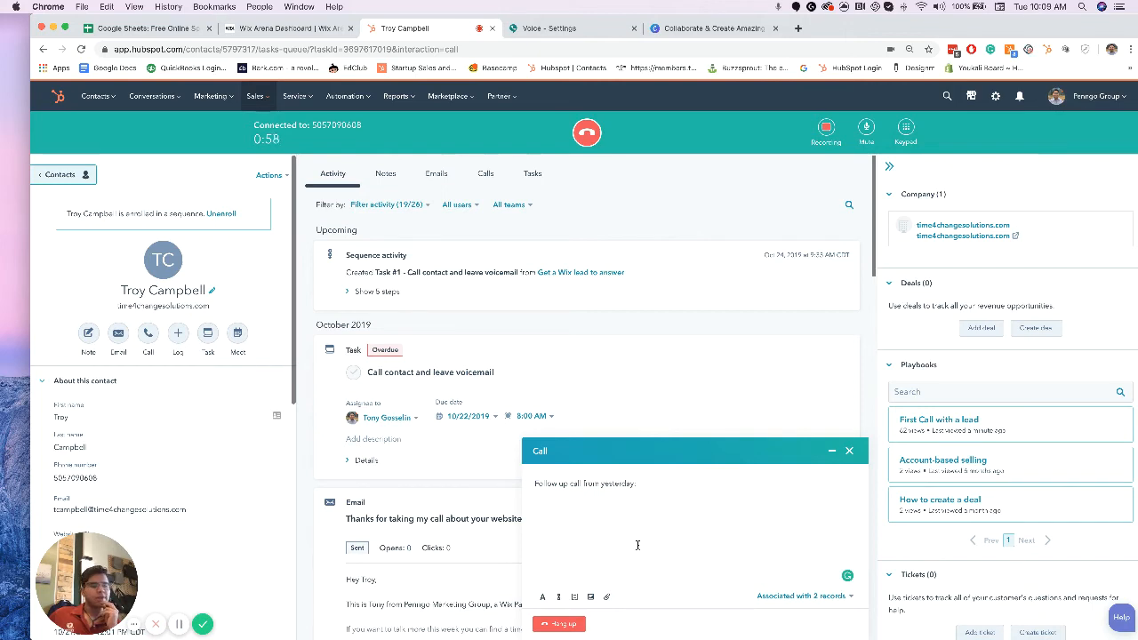
left_click(579, 625)
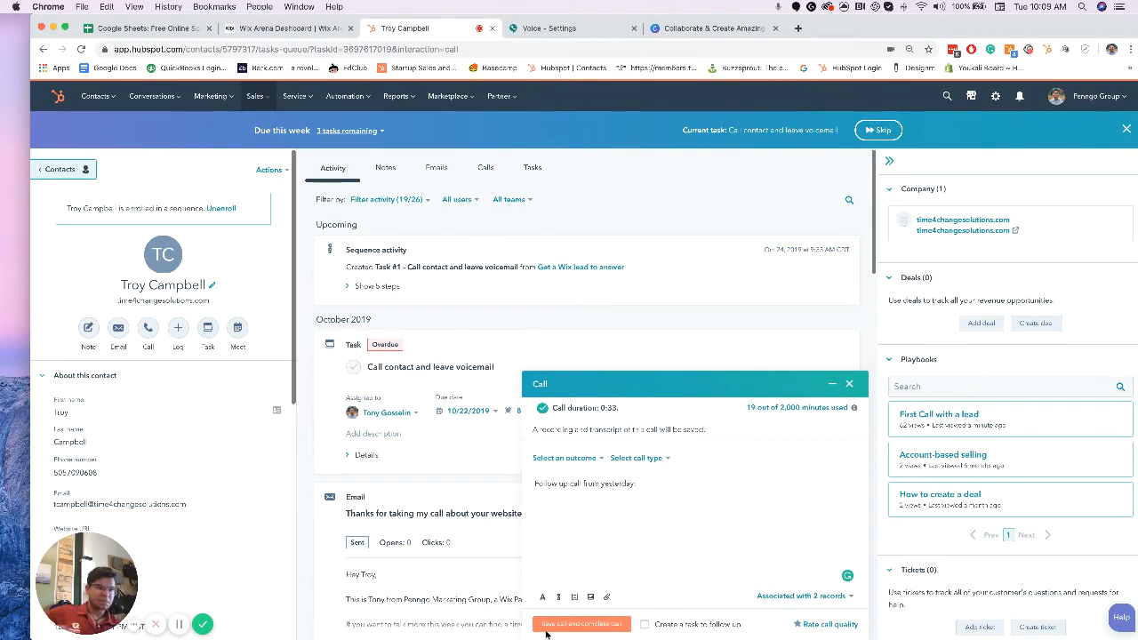
Log the call with outcome Left voicemail and type First outreach after receiving lead, saving it and completing the task
left_click(580, 458)
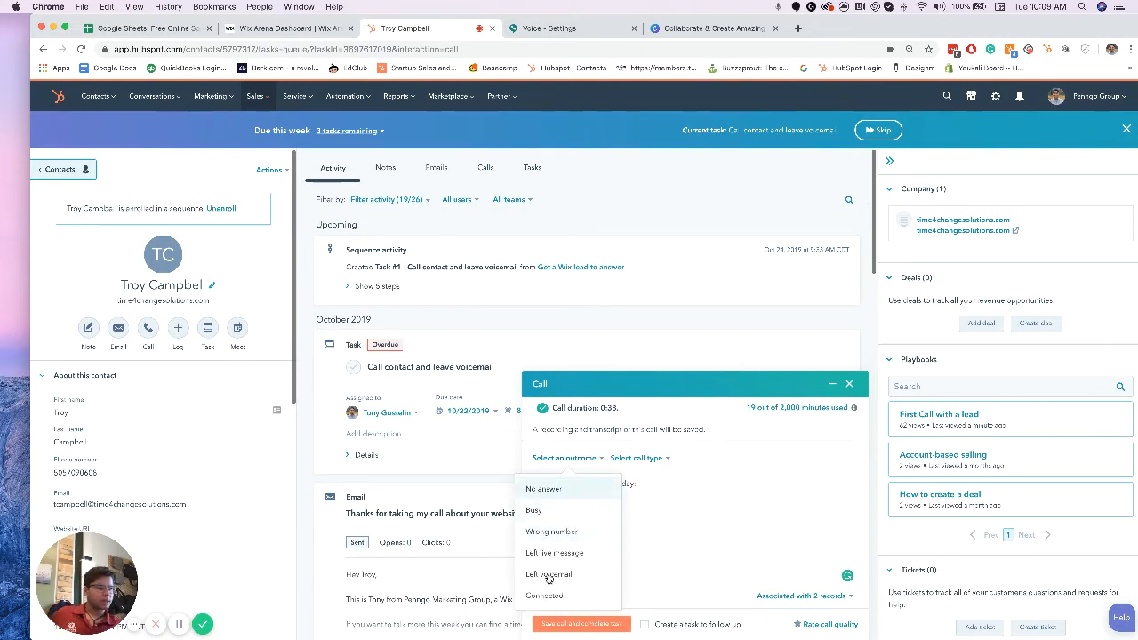
left_click(548, 576)
left_click(620, 458)
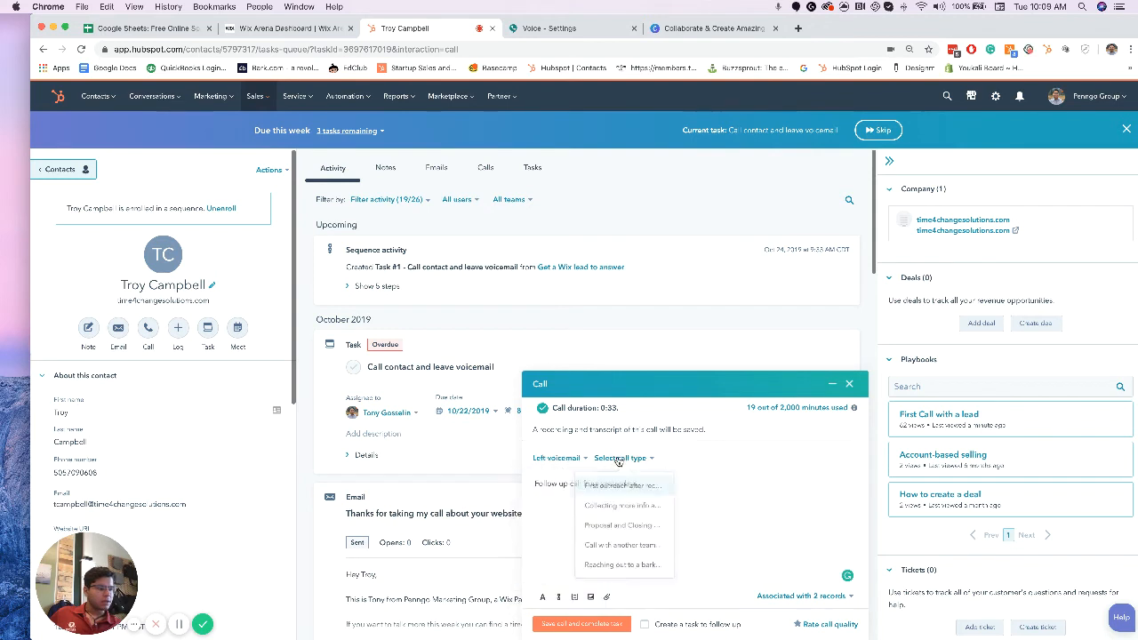
left_click(589, 485)
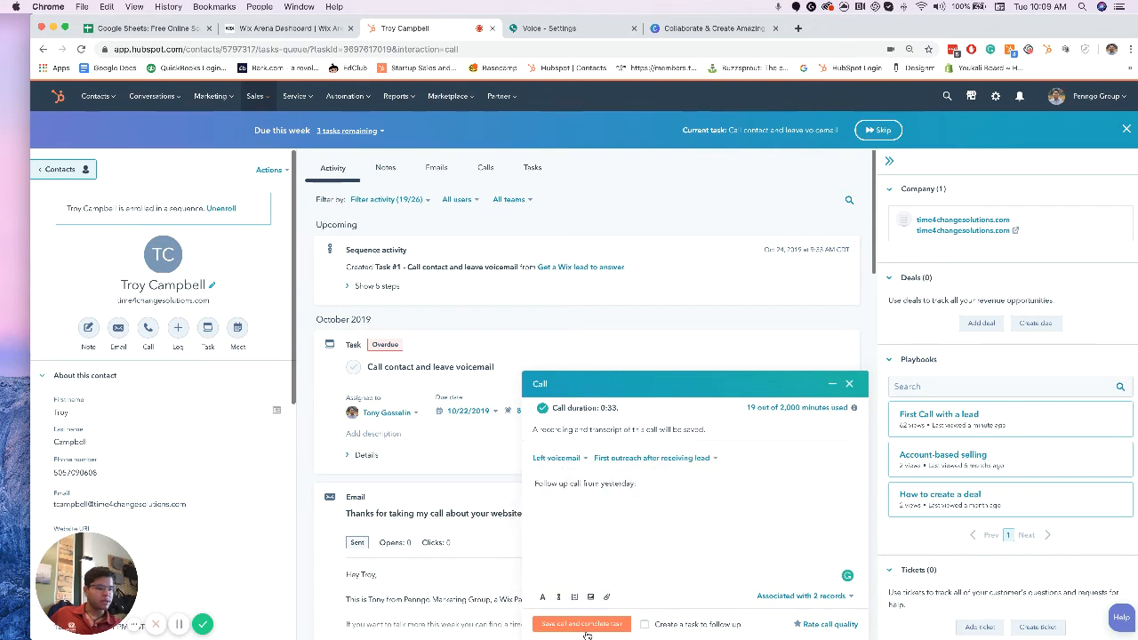
left_click(582, 624)
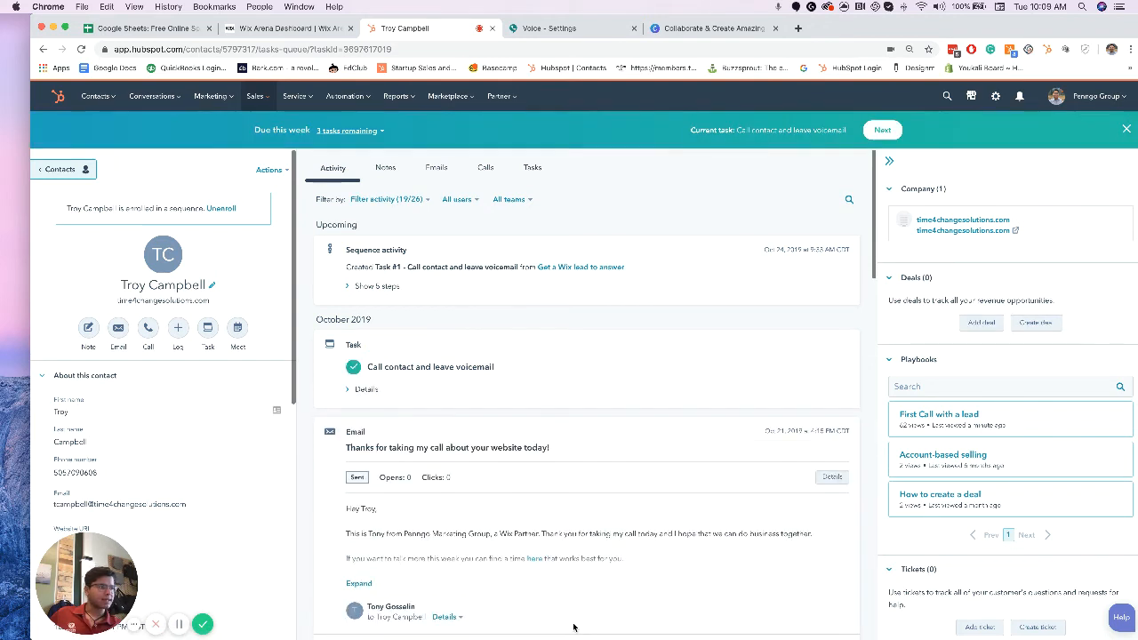
Check the remaining tasks, advance the queue to the next contact and skip that contact's task
left_click(348, 133)
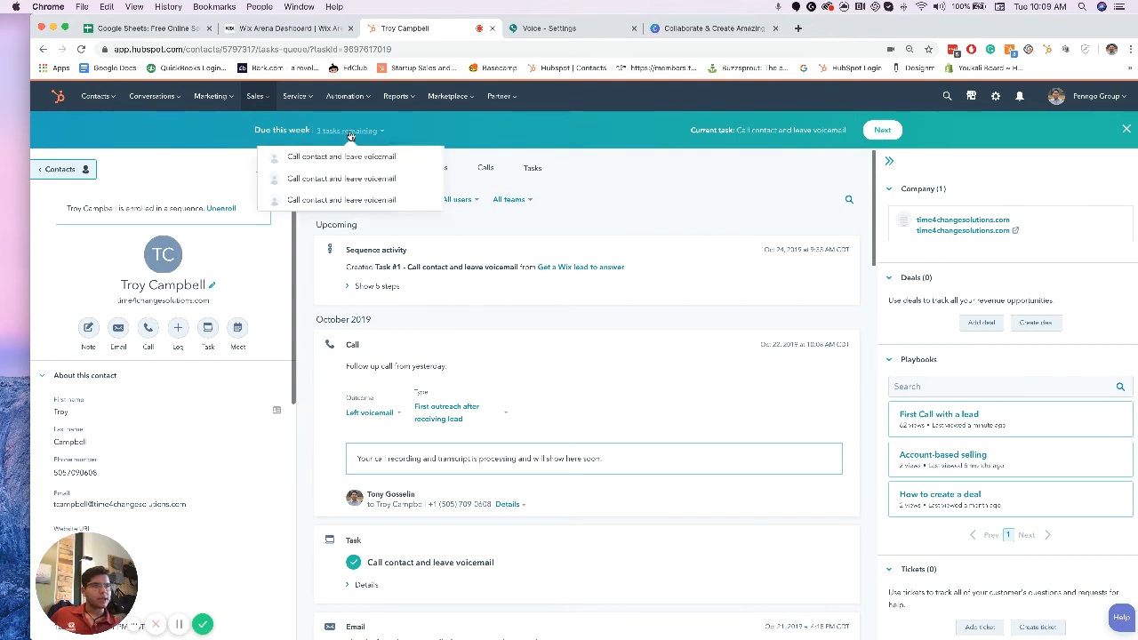
left_click(882, 130)
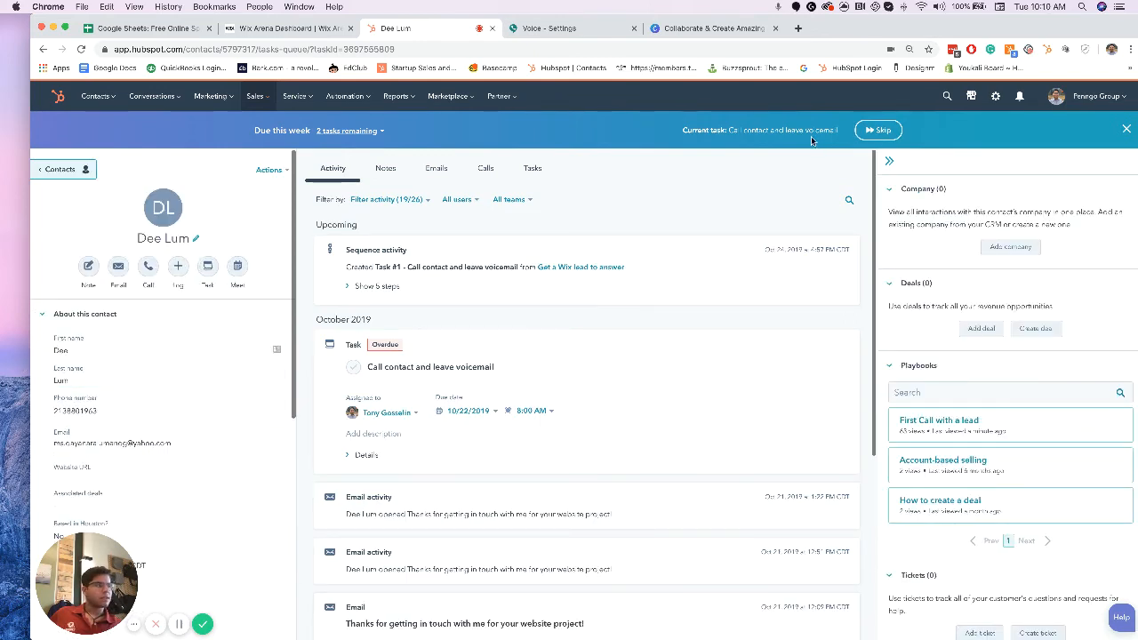
left_click(880, 130)
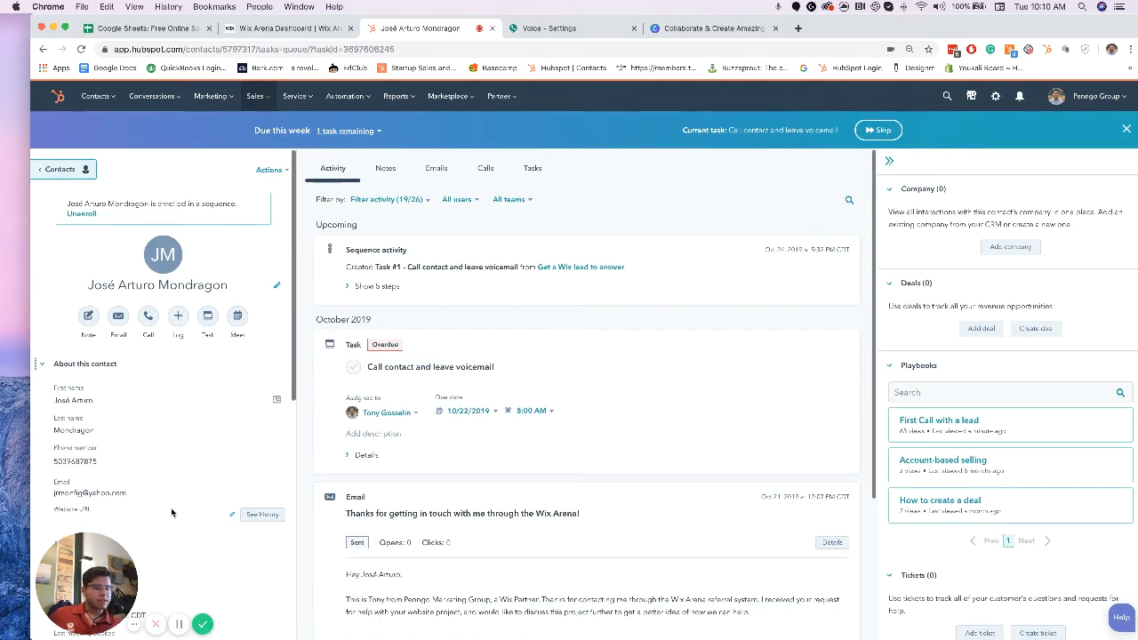
Check the current contact's lead details, call them from the browser and open the First Call with a lead playbook
scroll(178, 457, "down", 4)
scroll(178, 455, "up", 4)
scroll(179, 453, "down", 4)
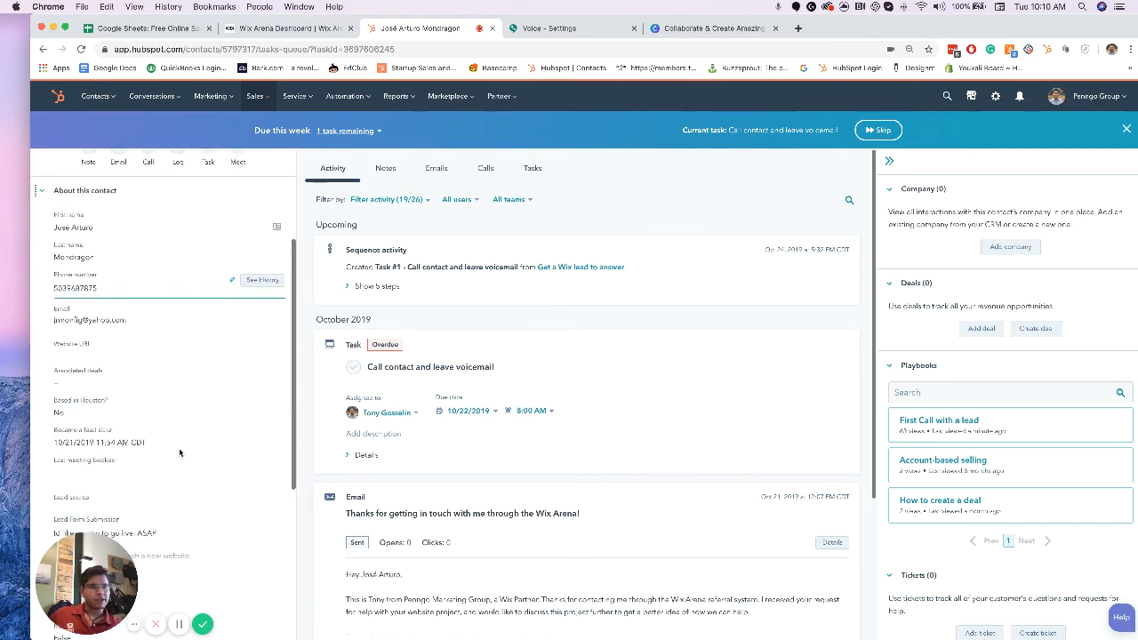
scroll(178, 453, "down", 3)
scroll(165, 391, "up", 8)
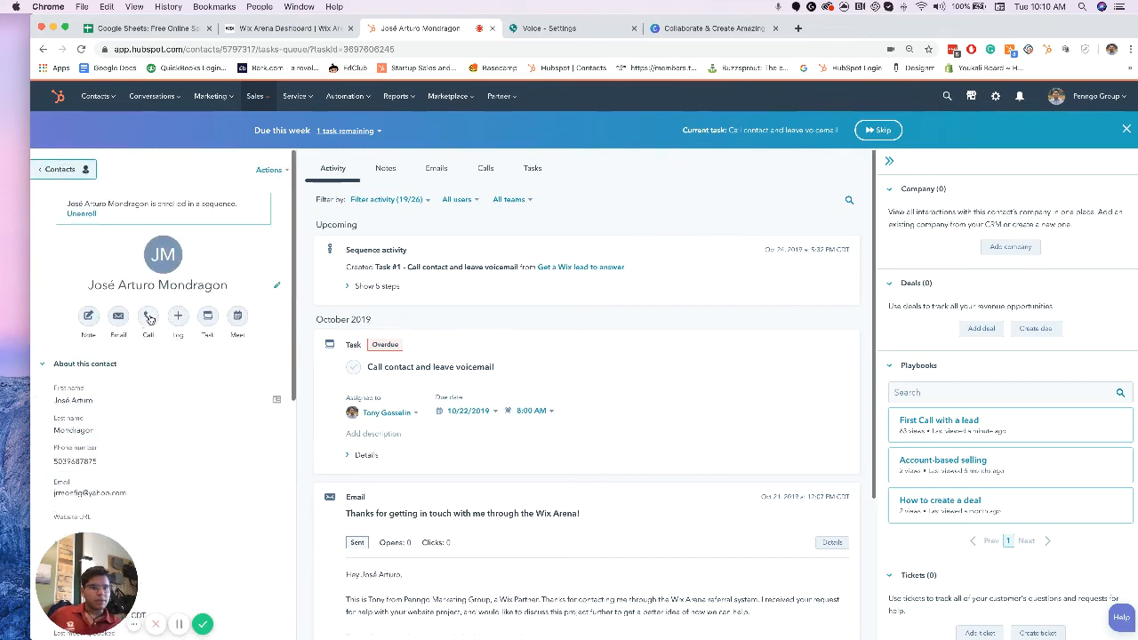
left_click(148, 316)
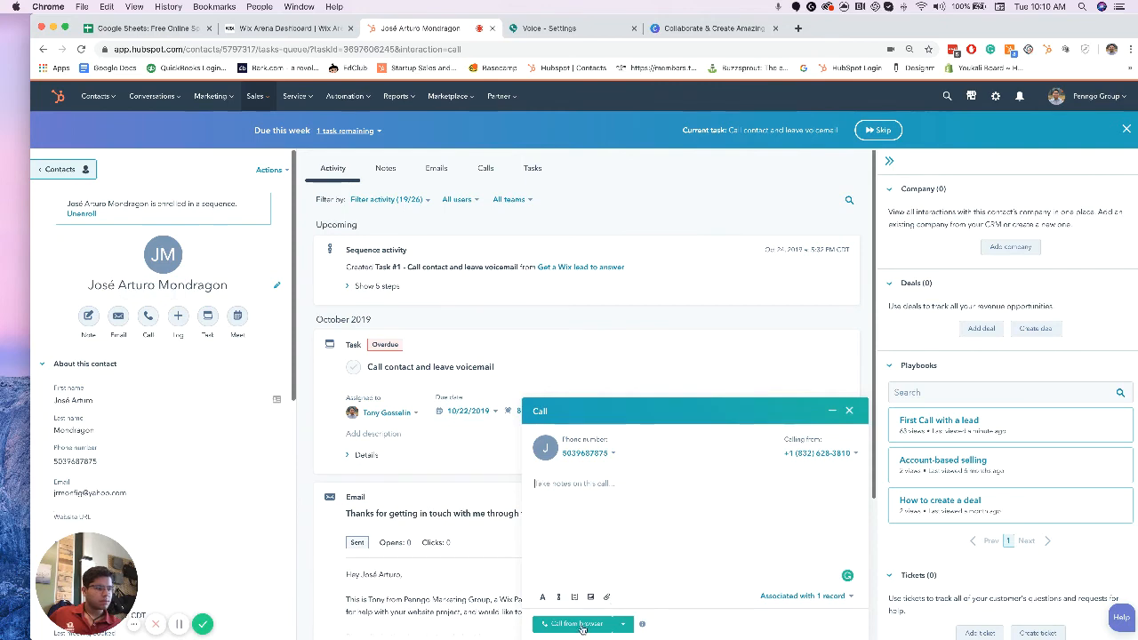
left_click(578, 624)
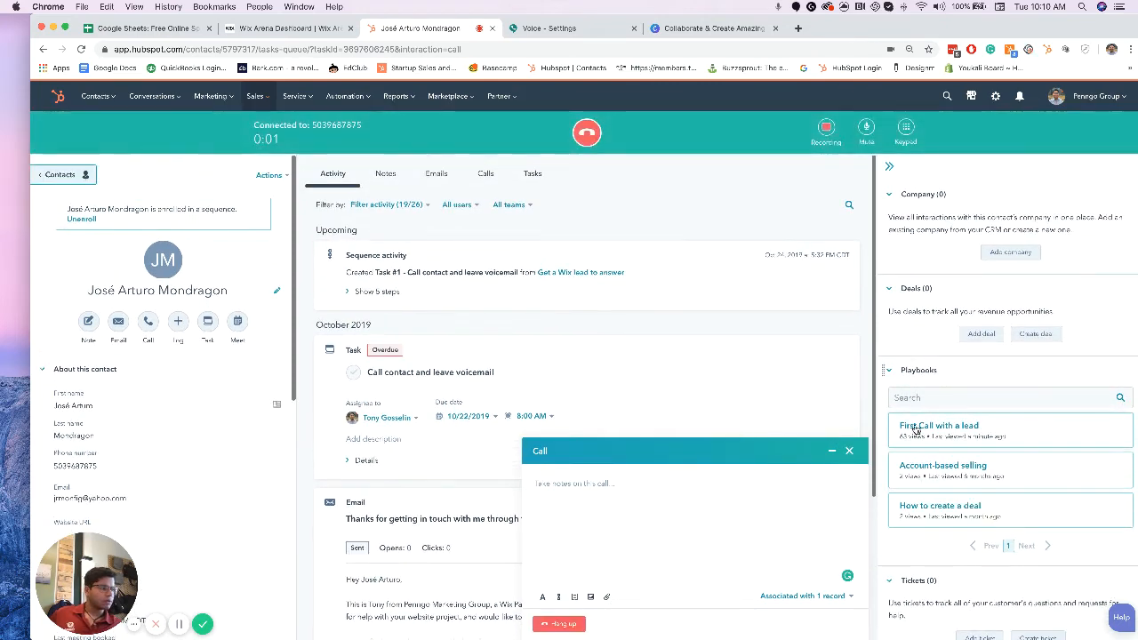
left_click(915, 427)
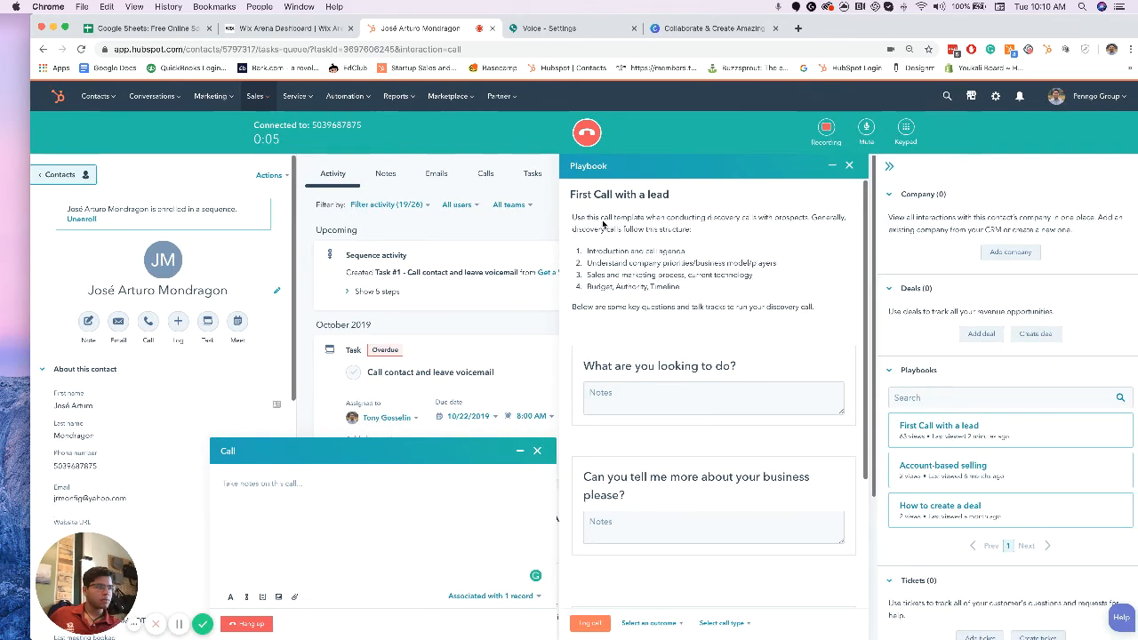
Expand the contact's lead form submission and read the full website request during the call
scroll(99, 395, "down", 5)
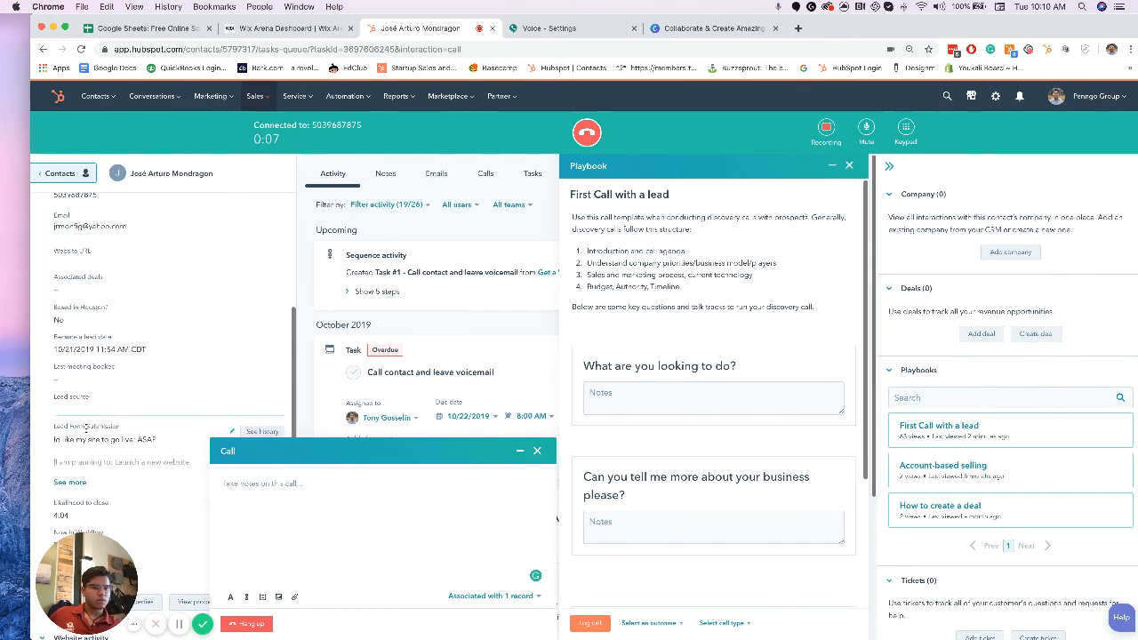
left_click(69, 460)
scroll(83, 440, "down", 2)
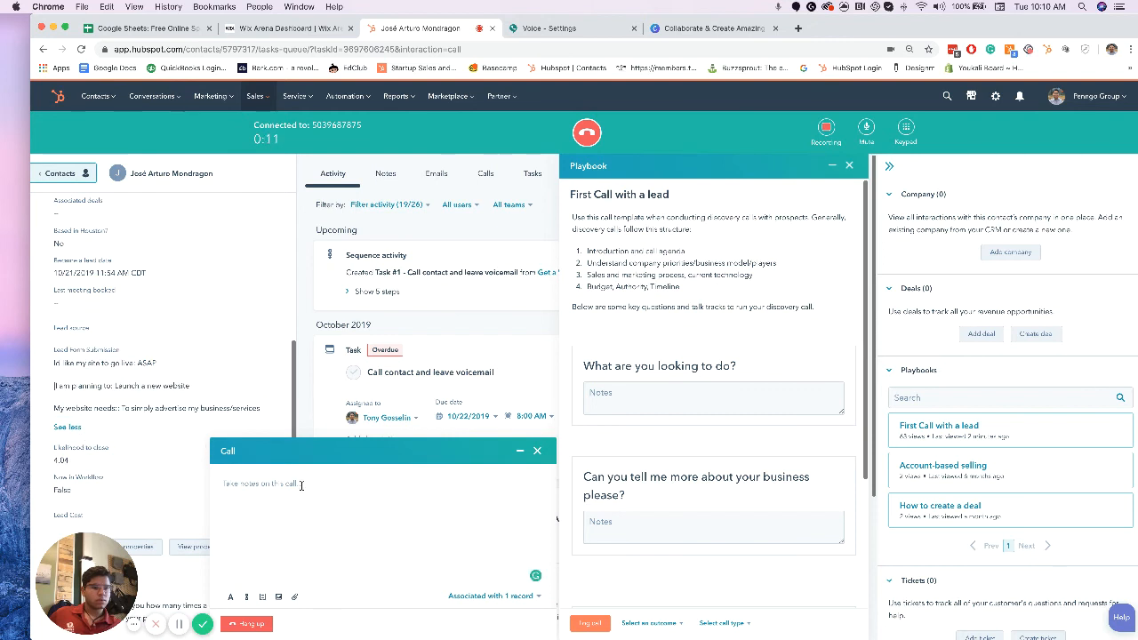
scroll(118, 364, "up", 3)
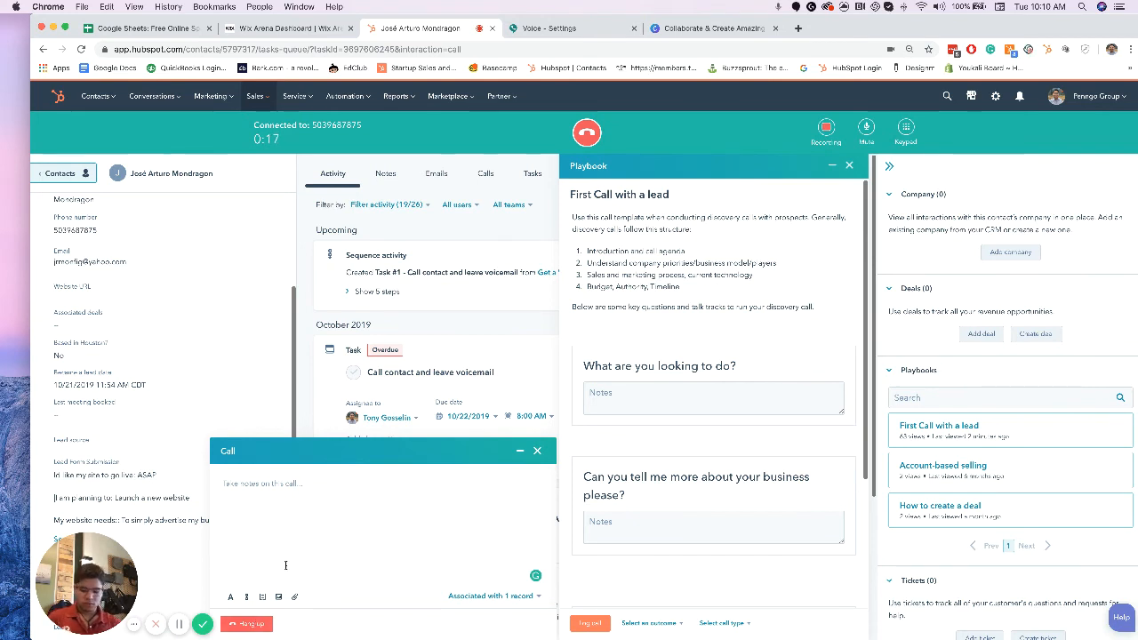
Enter the call note "Disconnected number" and close the First Call with a lead playbook
type("Disconne")
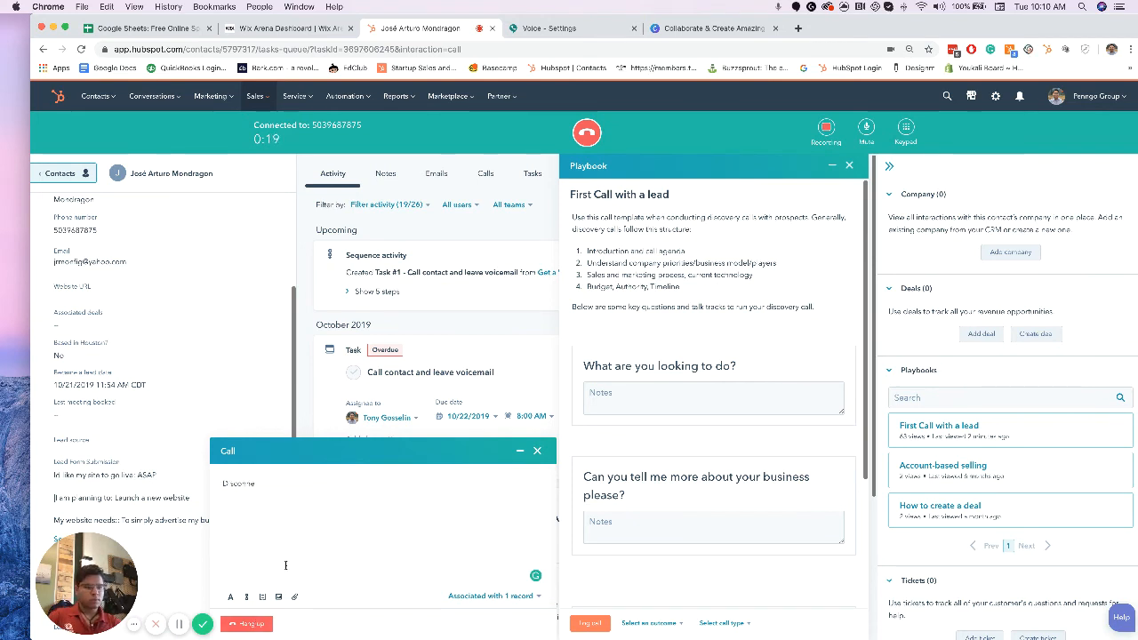
type("cted number")
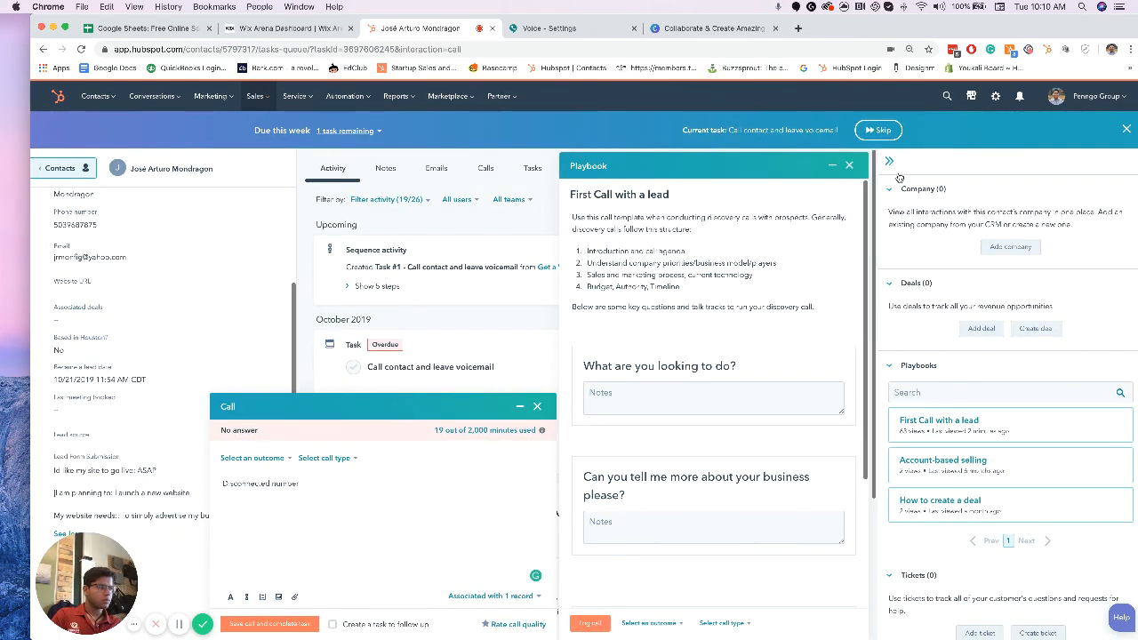
left_click(850, 166)
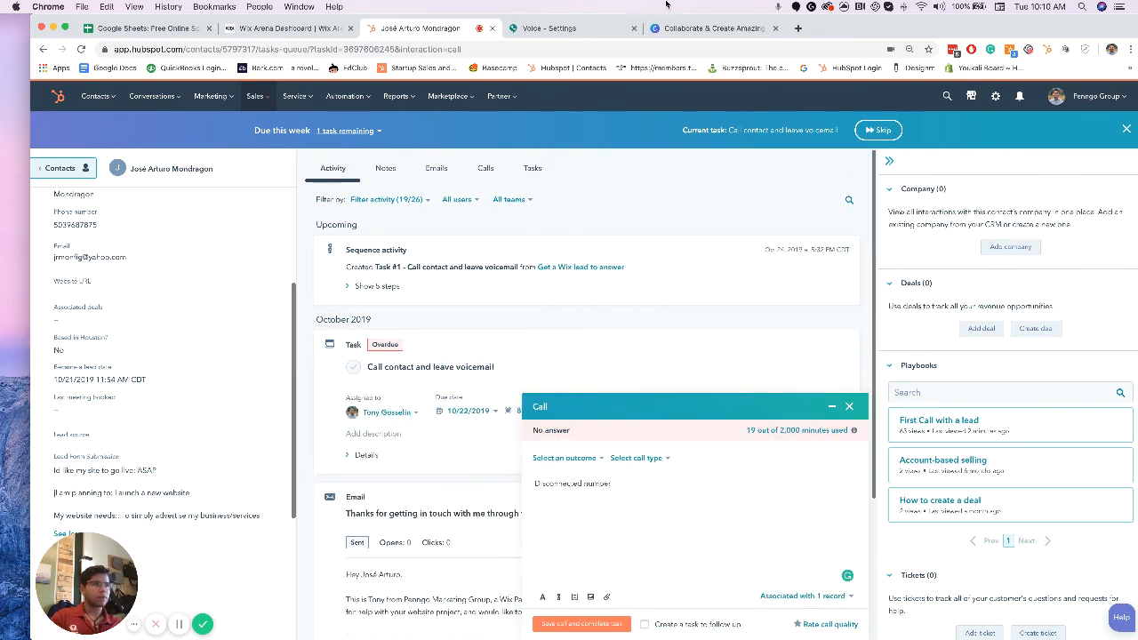